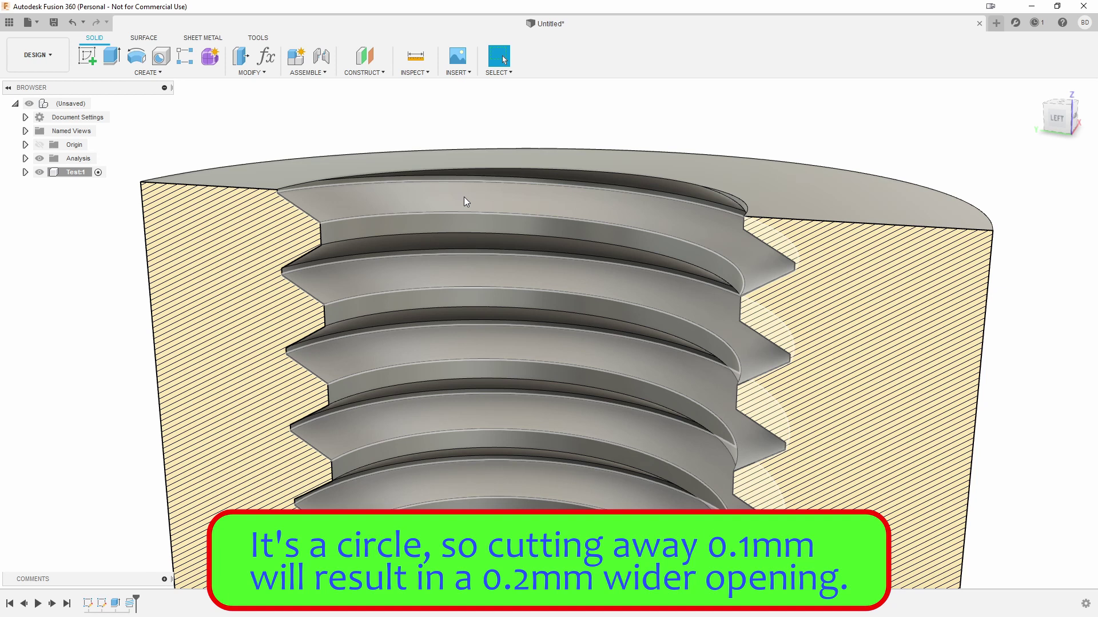
key(q)
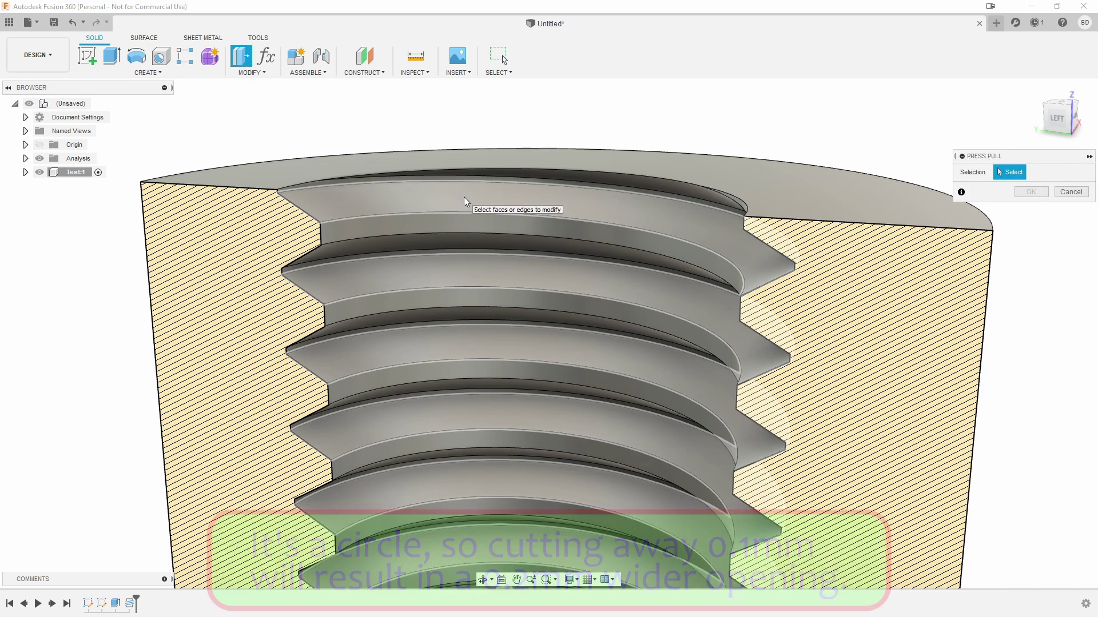
click(420, 208)
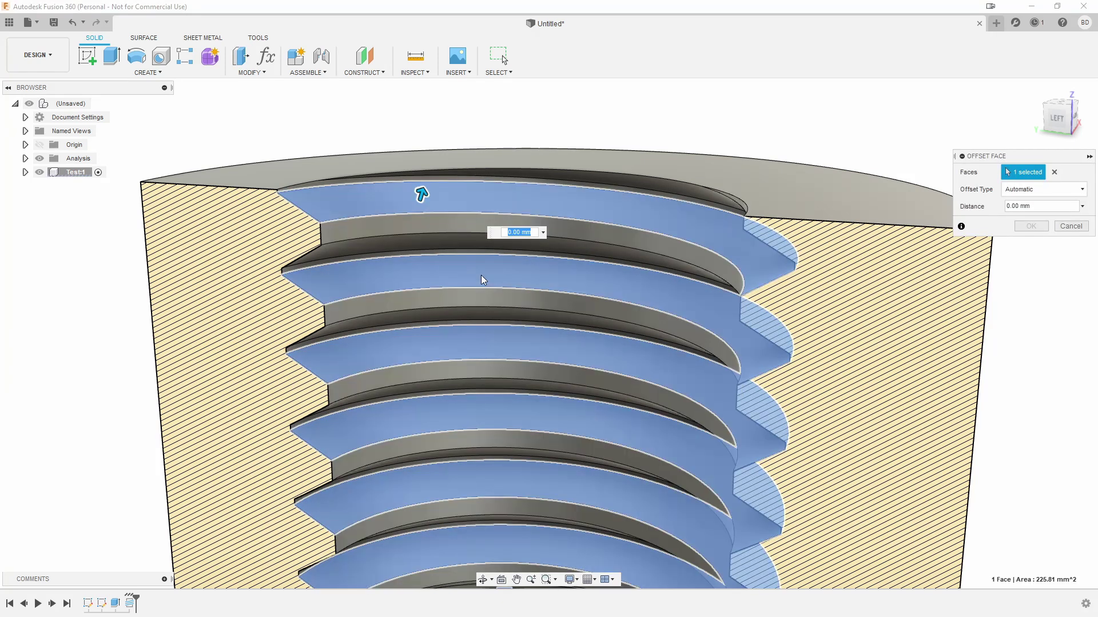
shift+middle_drag(480, 284, 481, 257)
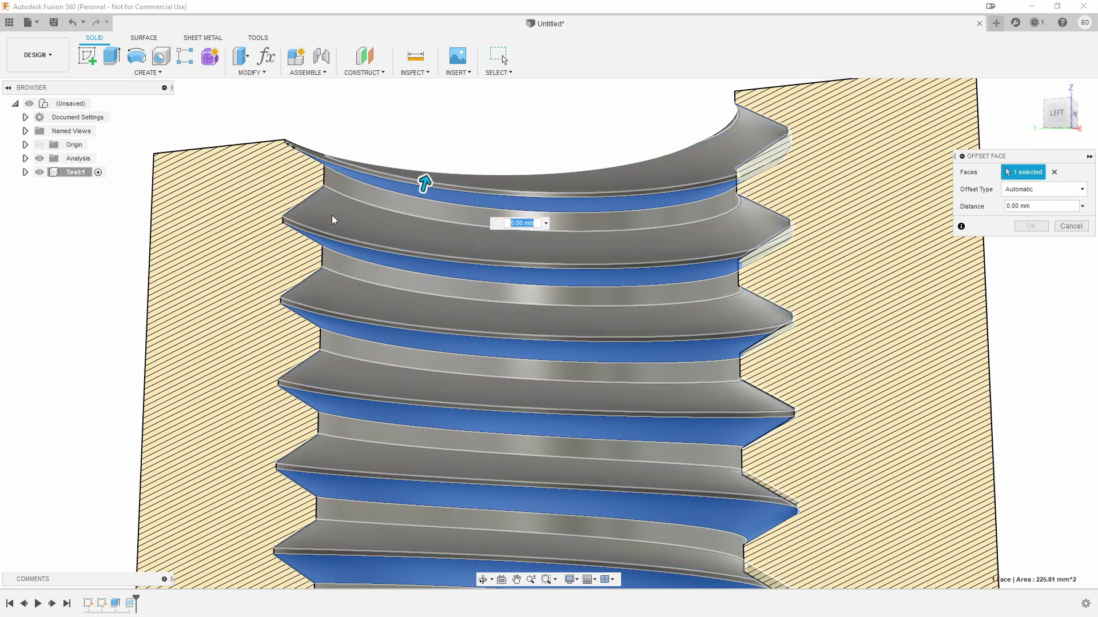
click(474, 234)
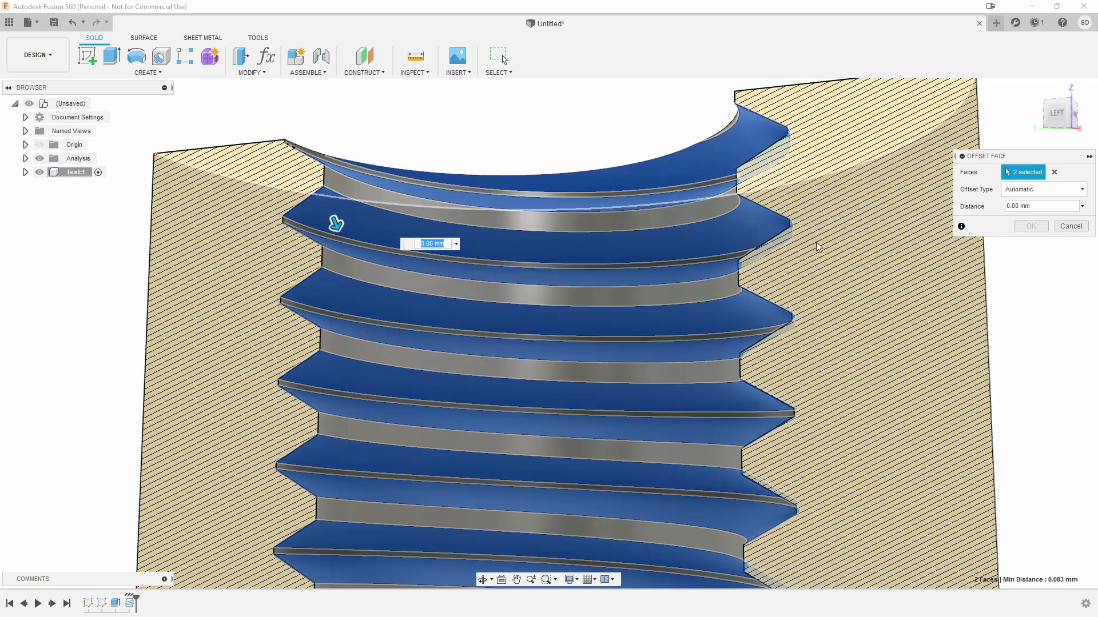
mouse_move(892, 246)
shift+middle_down()
mouse_move(871, 273)
mouse_move(889, 248)
shift+middle_up()
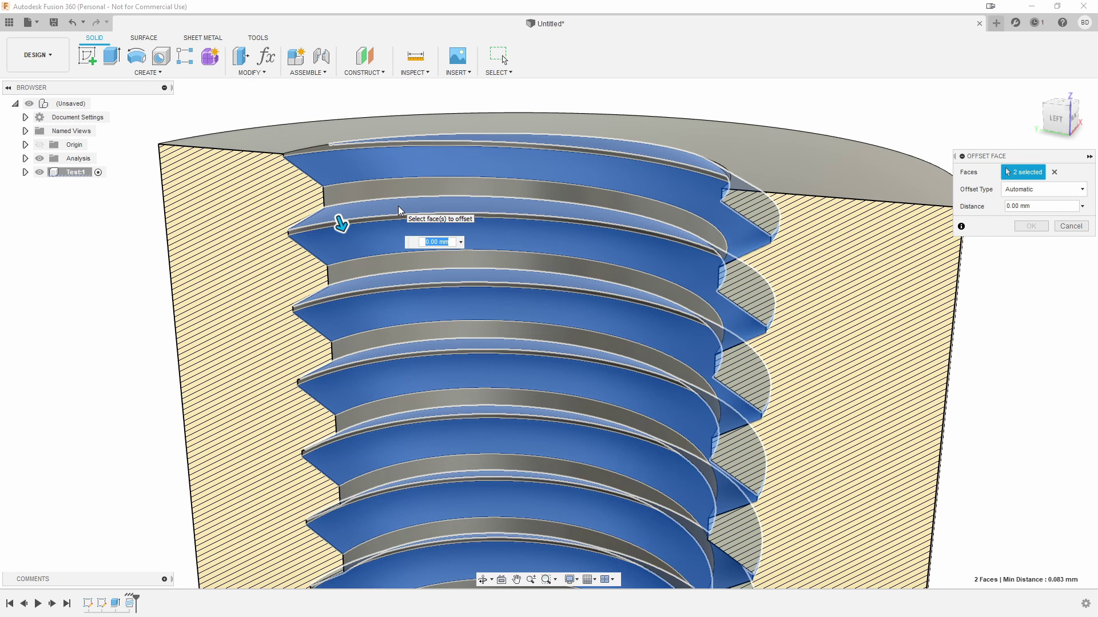
text(0.1)
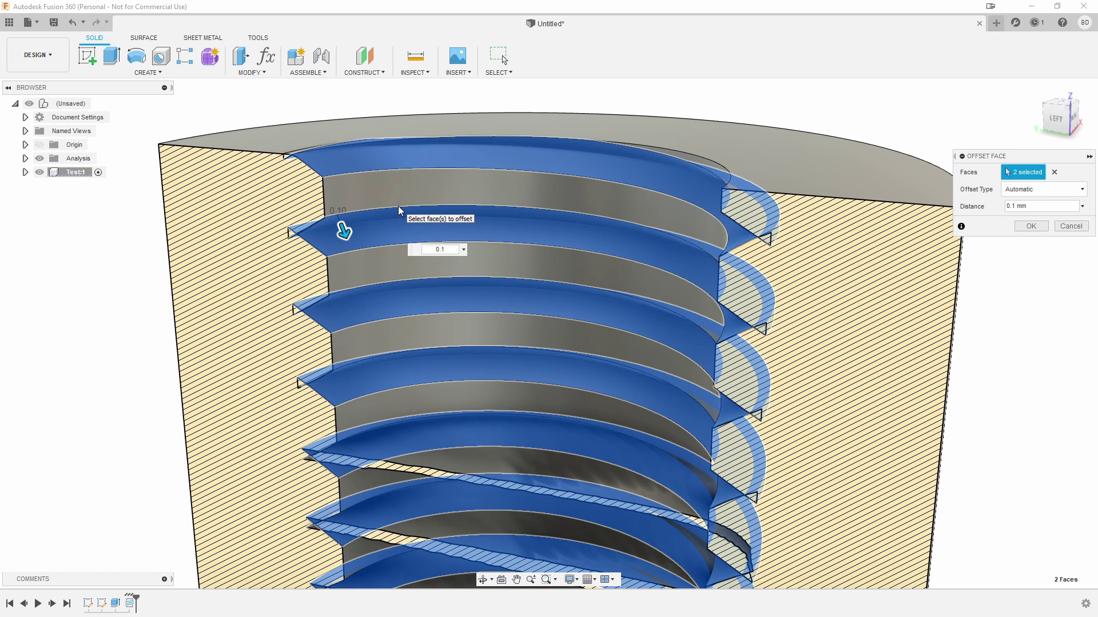
text(-)
key(Return)
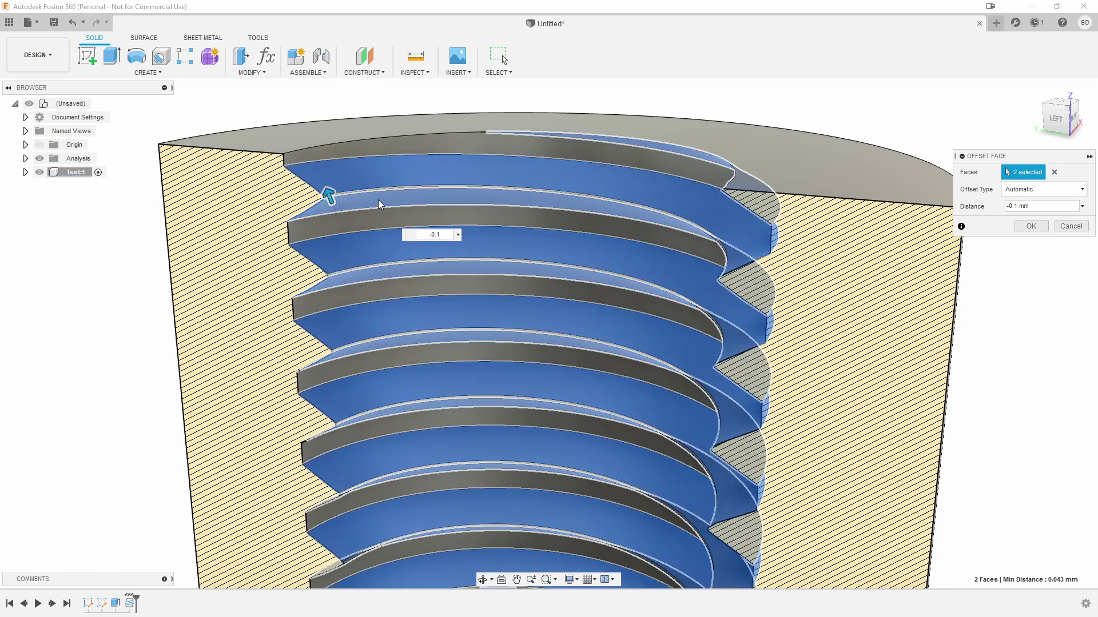
click(1076, 230)
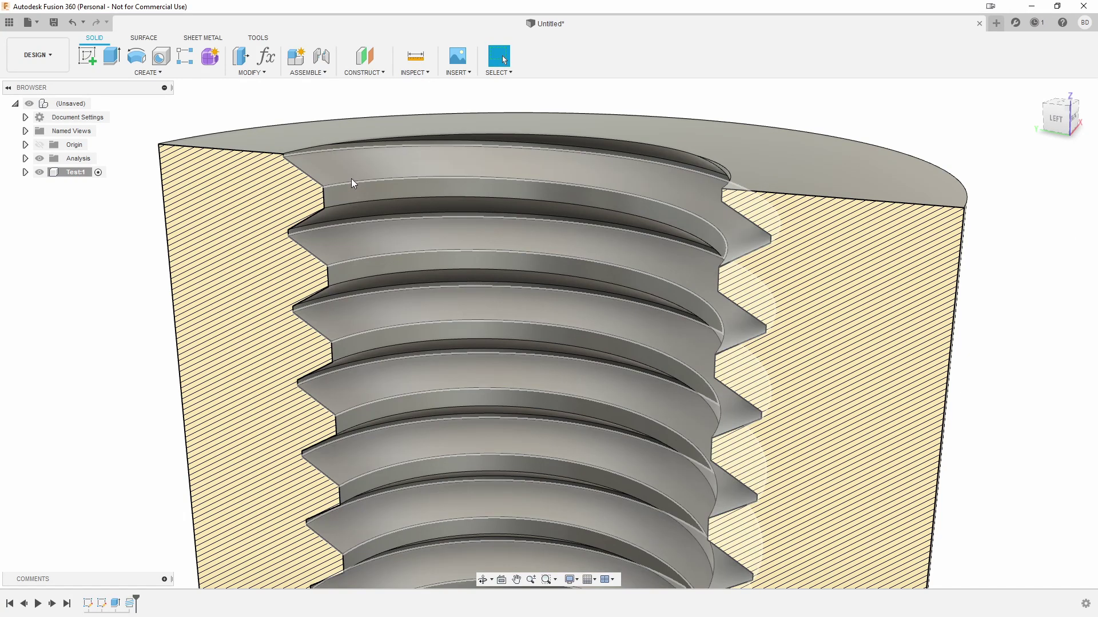
Offset the upward-facing flank of the internal thread by -0.1 mm with Press Pull.
key(q)
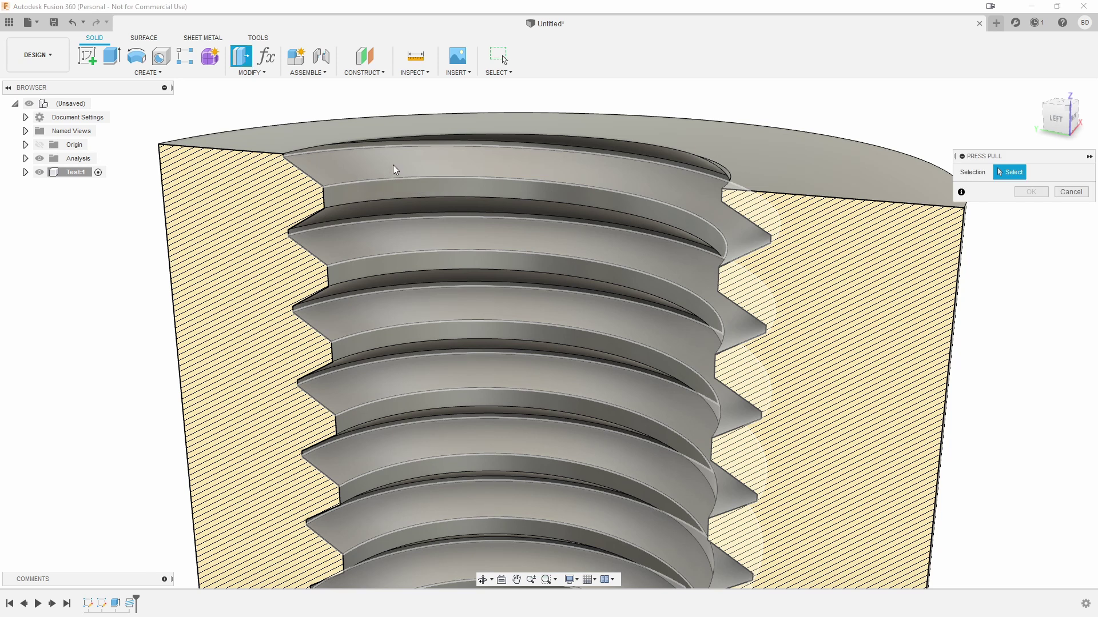
click(393, 165)
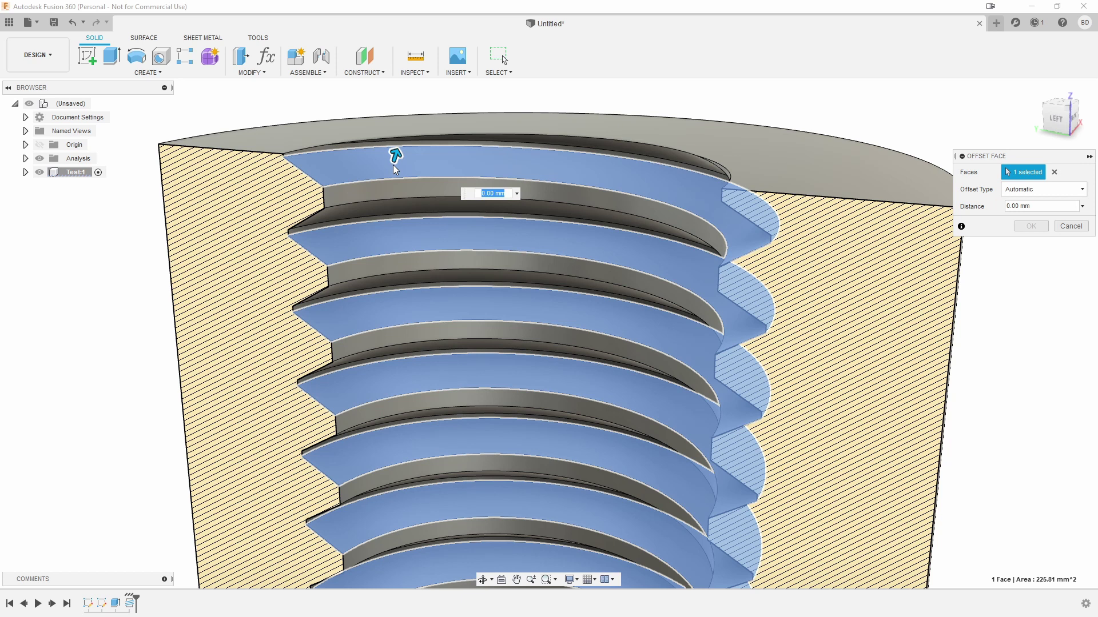
text(-0.1)
key(Return)
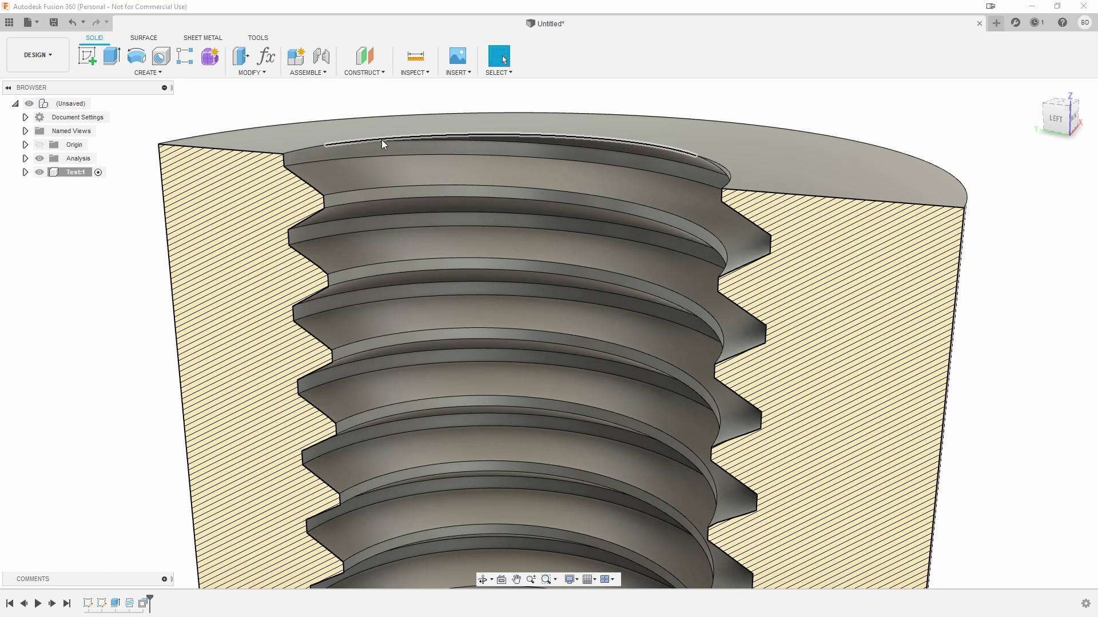
Offset the downward-facing flank of the internal thread by -0.1 mm with Press Pull.
key(q)
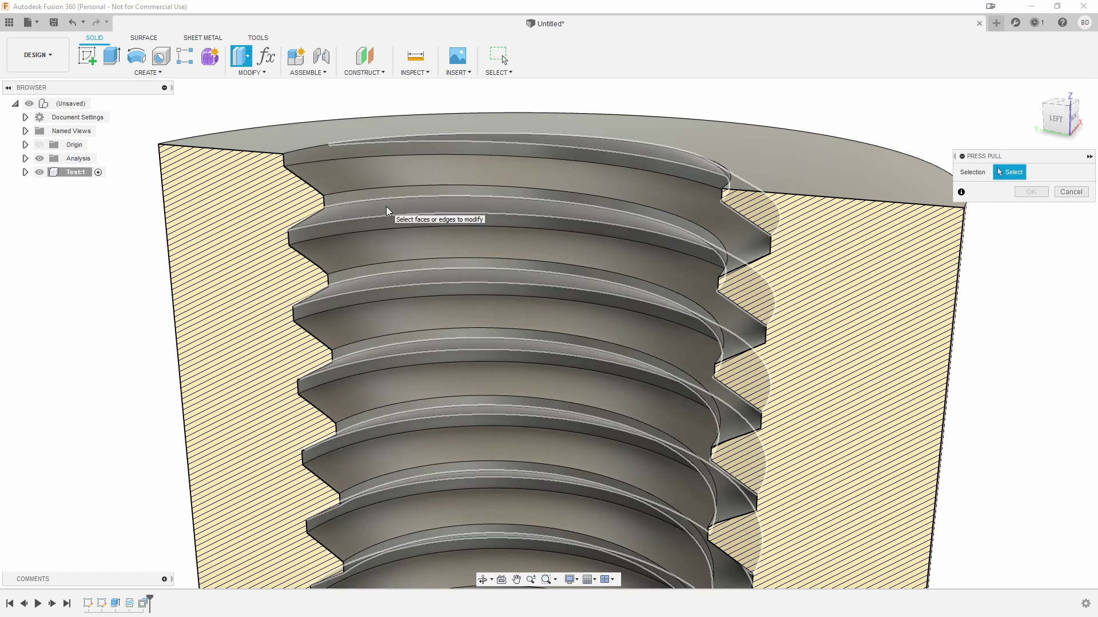
click(386, 208)
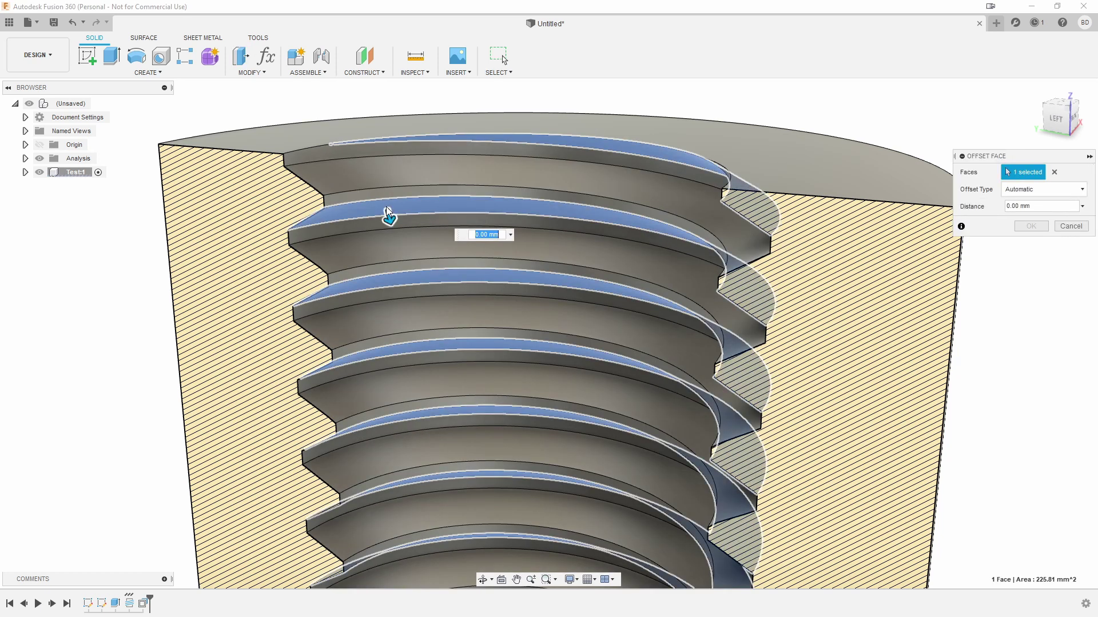
key(BackSpace)
text(-0.1)
key(Return)
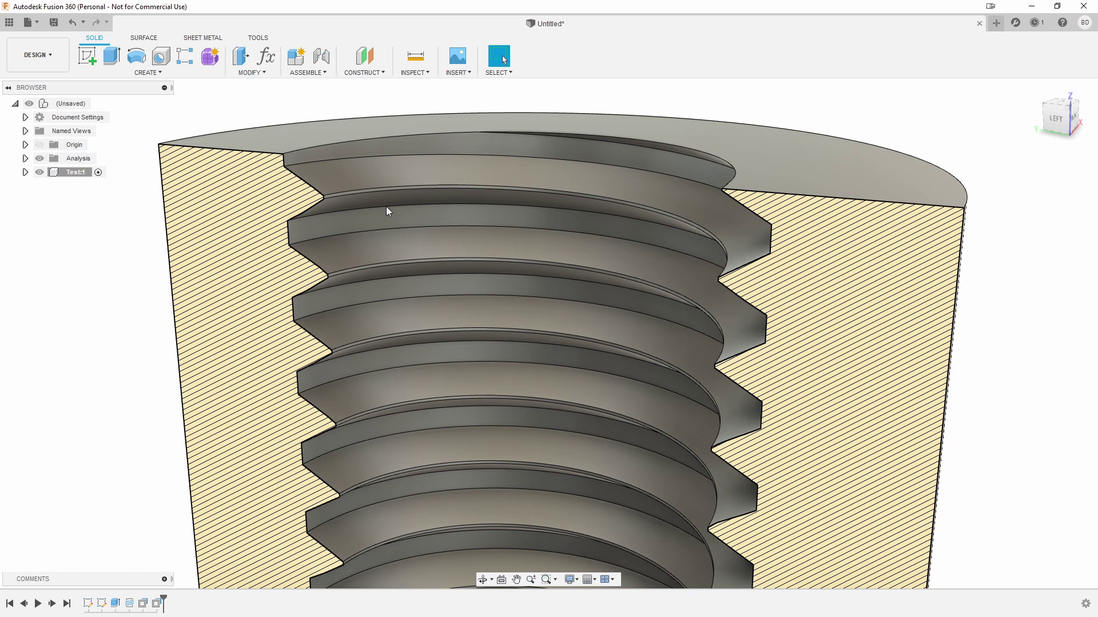
Offset the narrow crest face between the two thread flanks by -0.1 mm with Press Pull.
scroll(345, 246, up, 3)
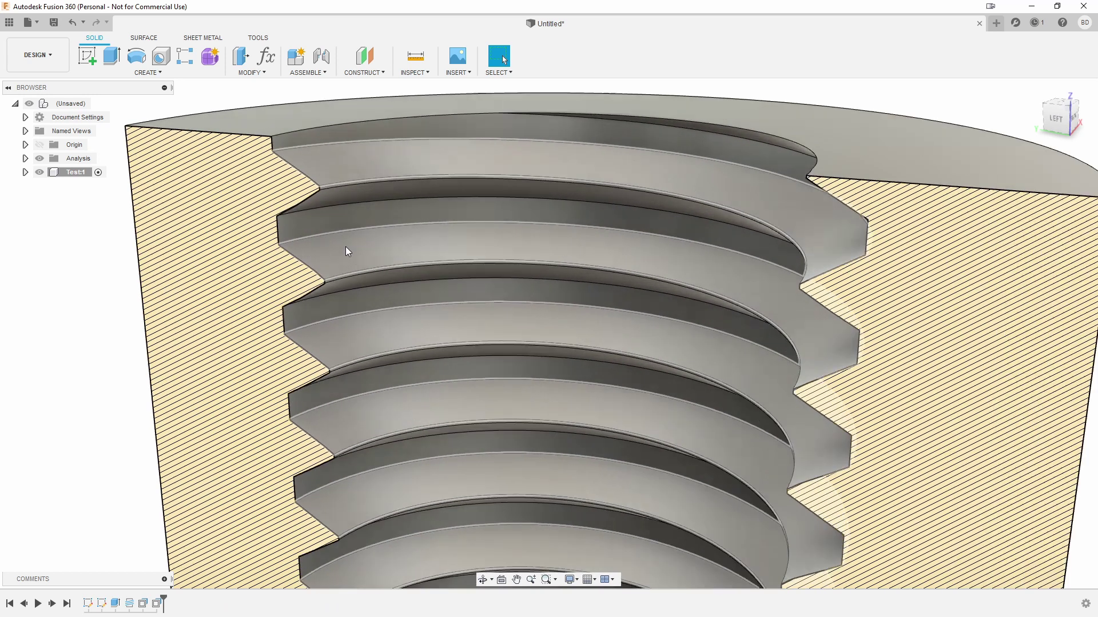
scroll(324, 212, up, 5)
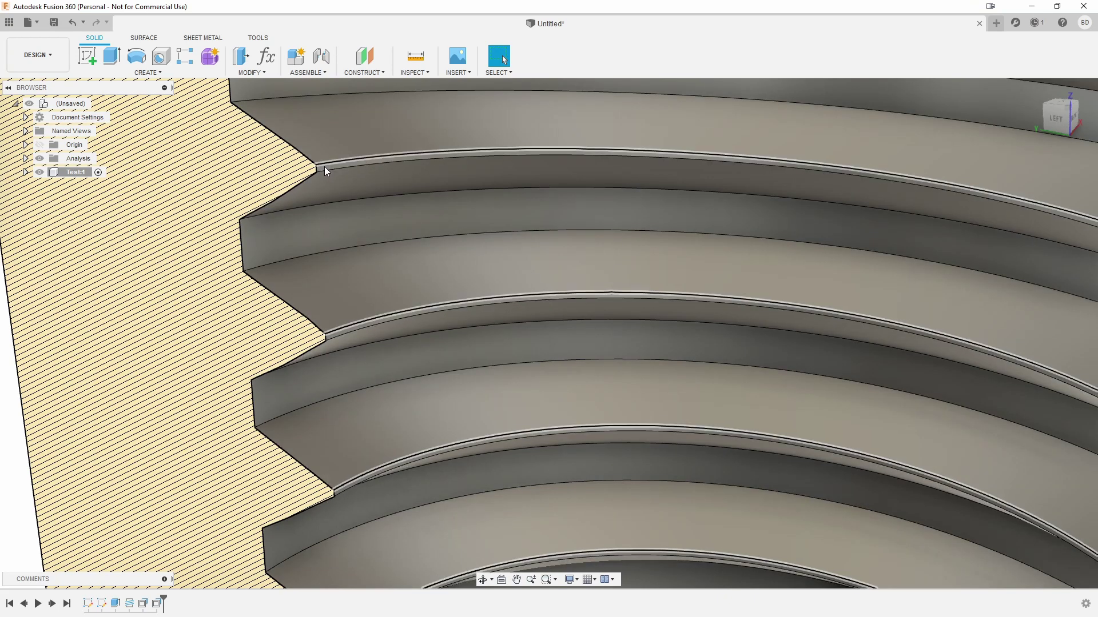
scroll(324, 167, down, 1)
scroll(324, 167, up, 6)
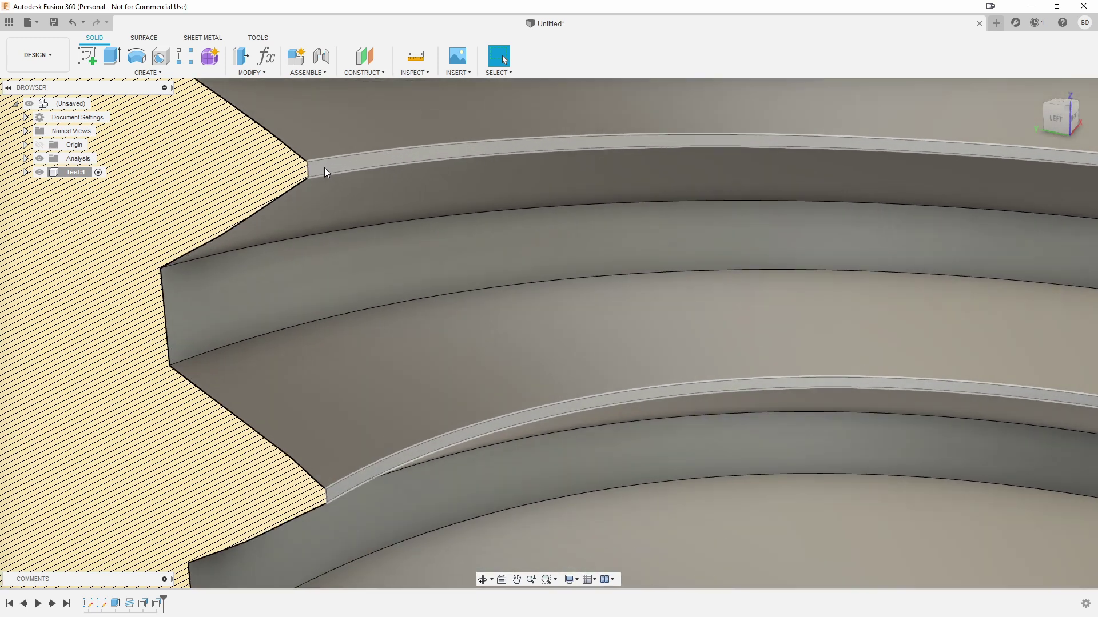
scroll(314, 173, down, 3)
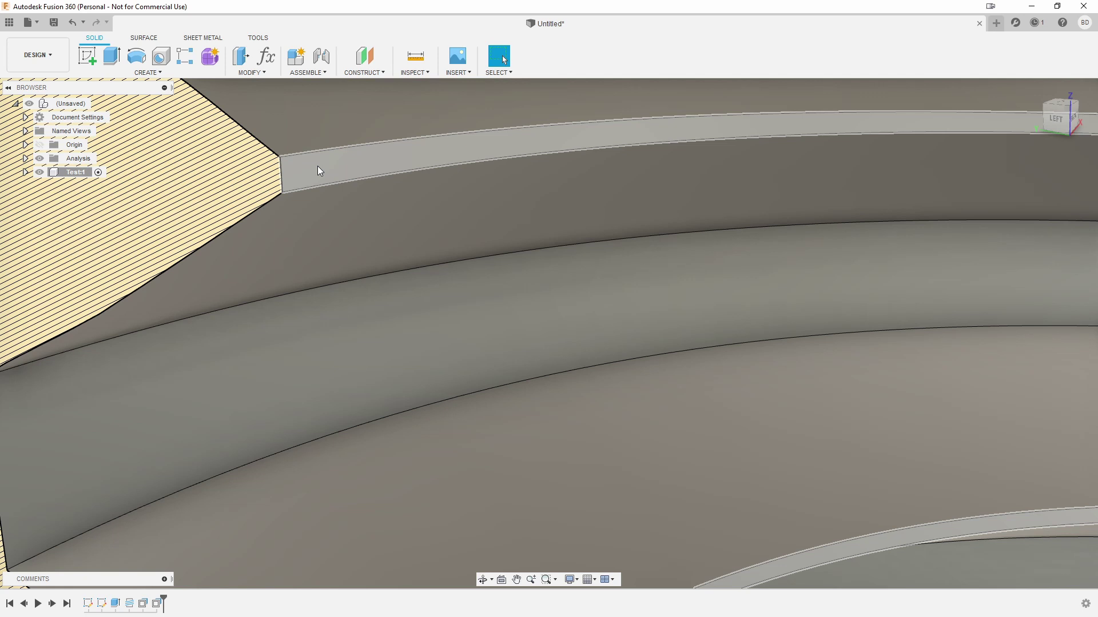
key(q)
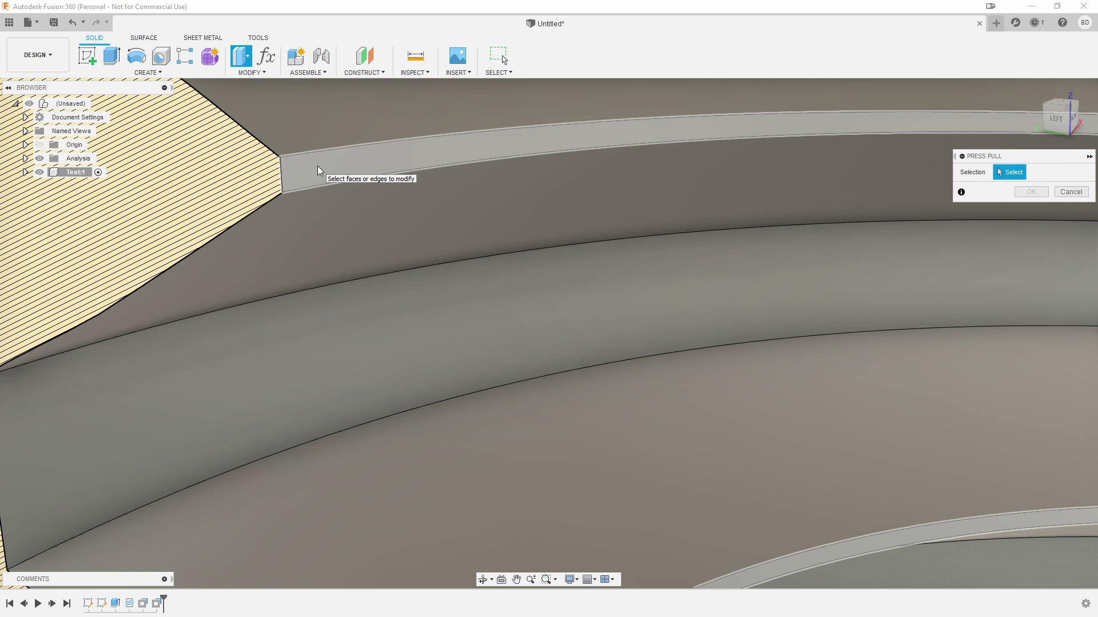
click(331, 166)
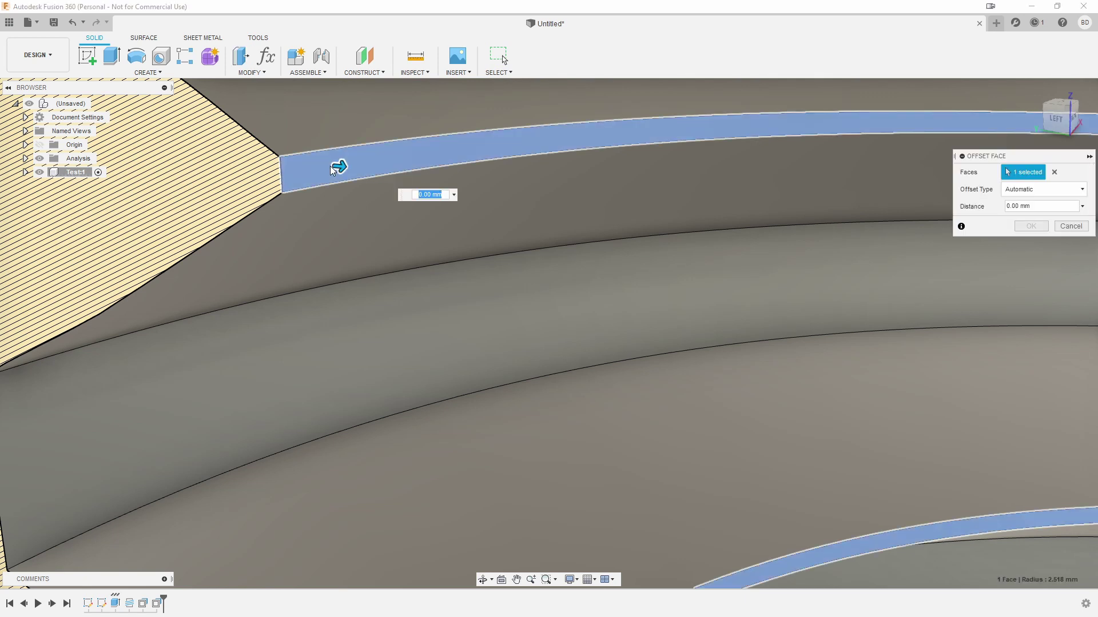
text(-0.1)
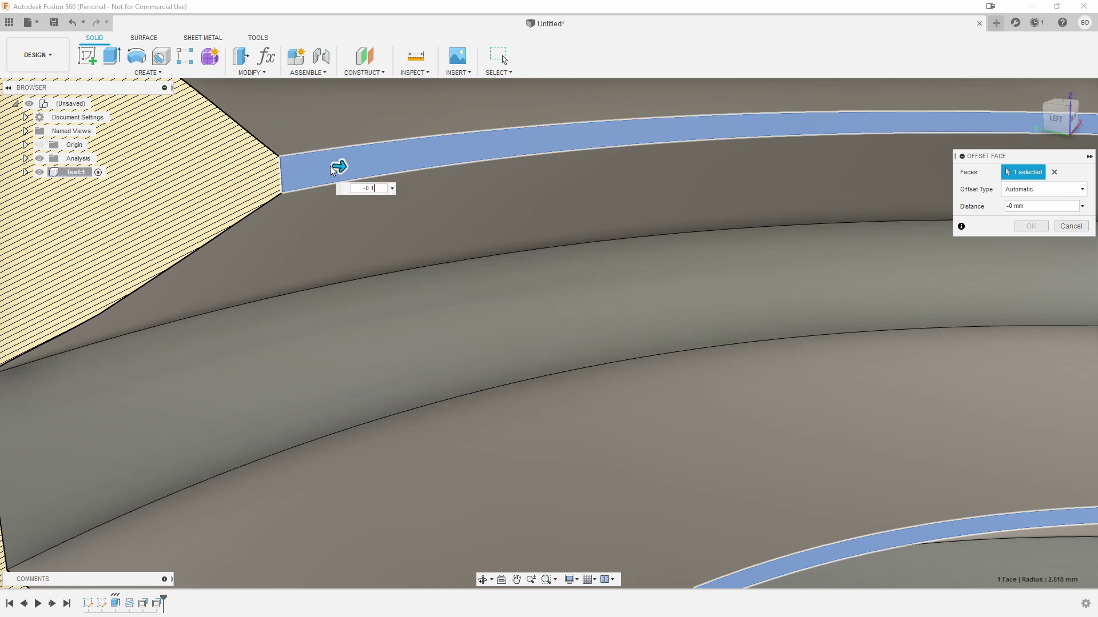
key(Return)
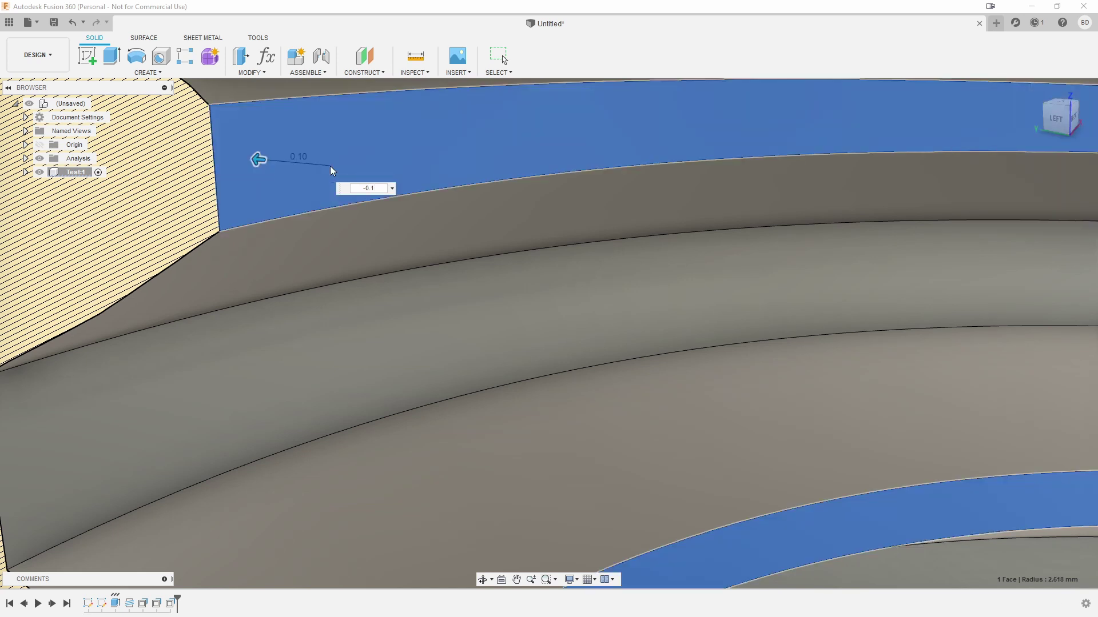
Create a section analysis on the YZ plane and move its cutting plane clear of the cylinder to show the whole body.
scroll(330, 161, up, 3)
scroll(329, 156, down, 8)
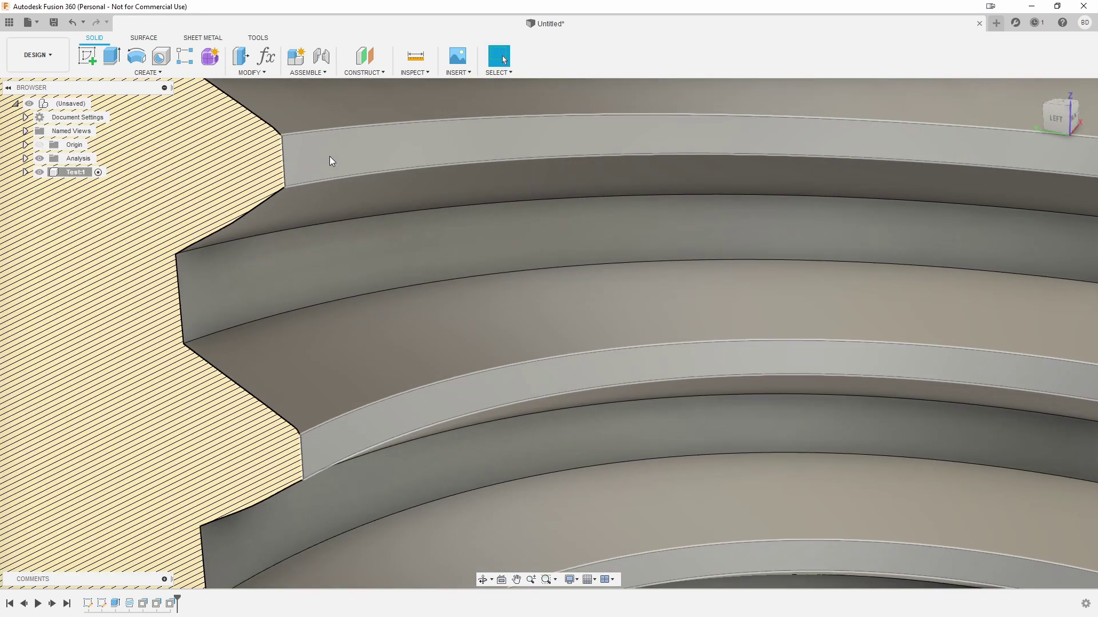
scroll(329, 156, down, 2)
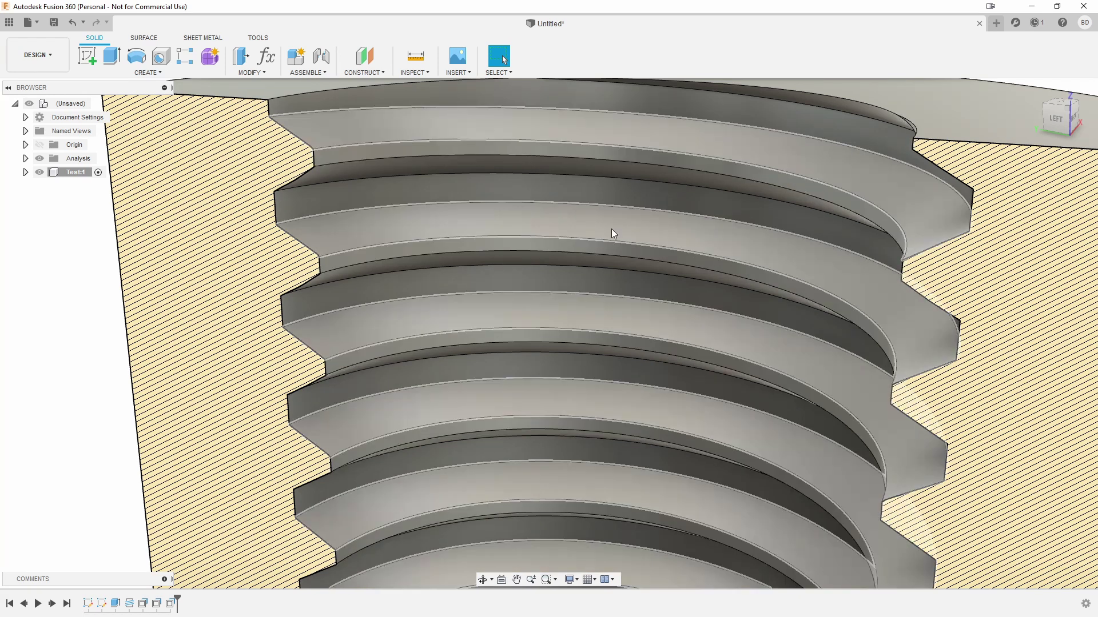
scroll(611, 229, down, 5)
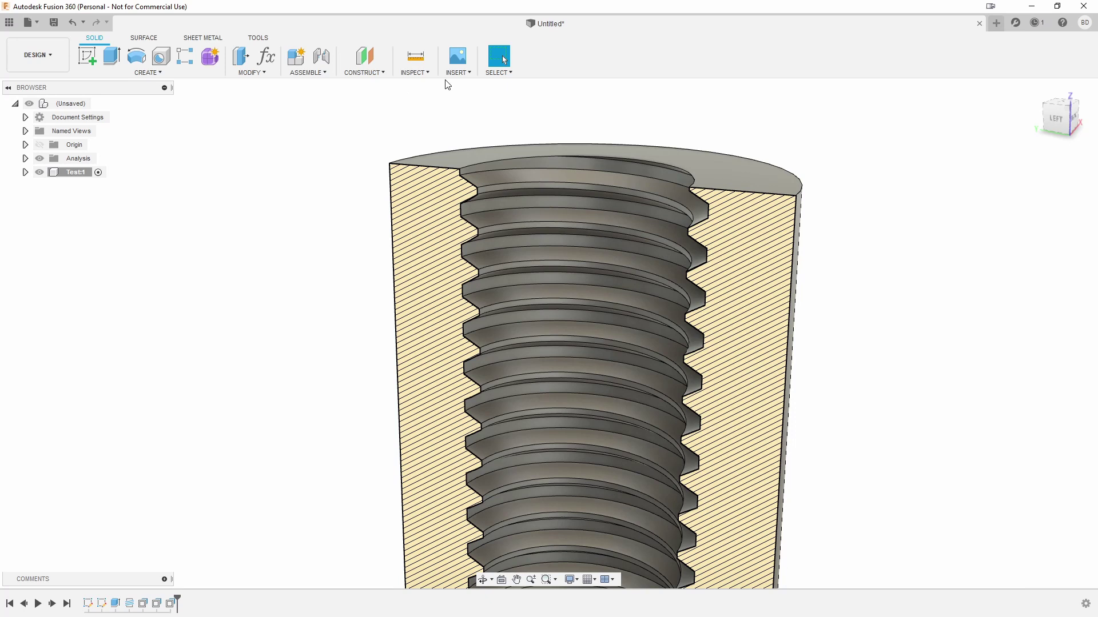
click(413, 72)
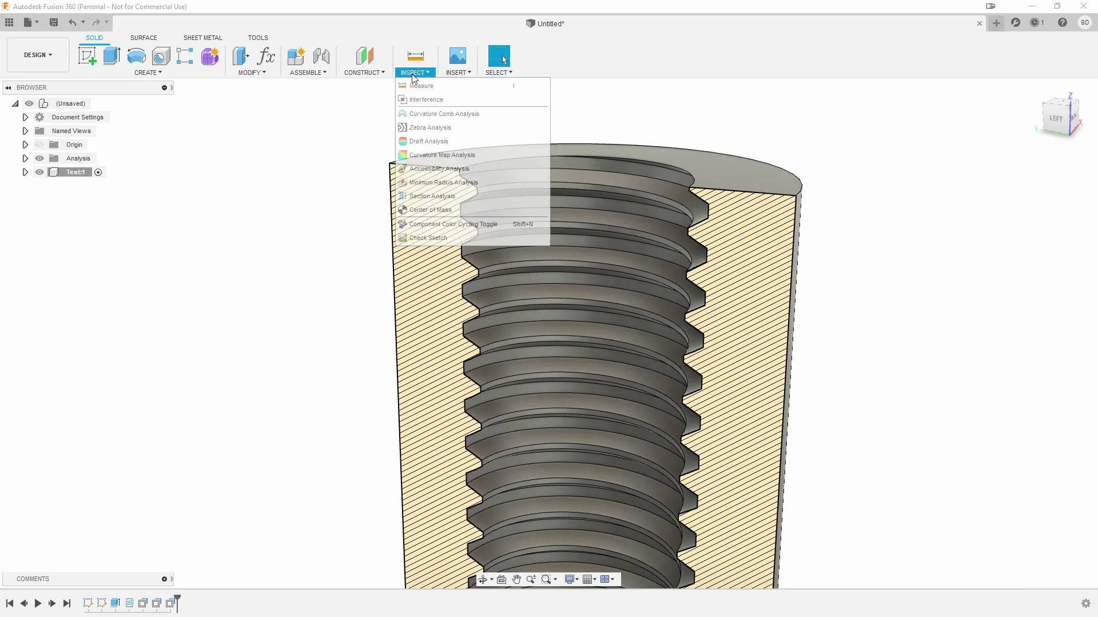
click(426, 198)
scroll(810, 243, up, 3)
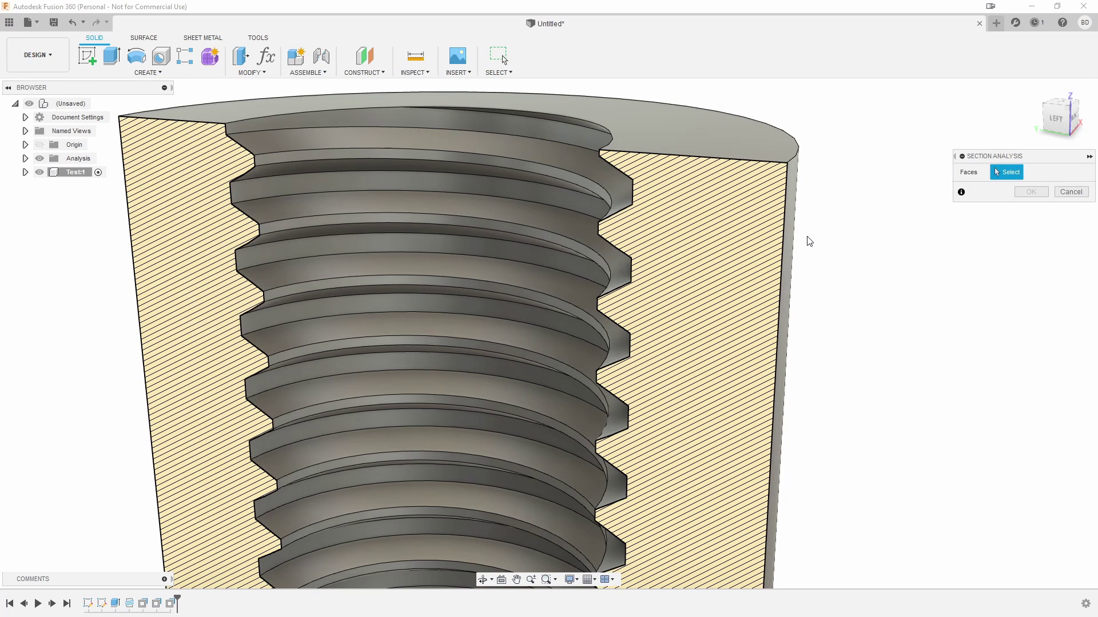
scroll(574, 365, down, 10)
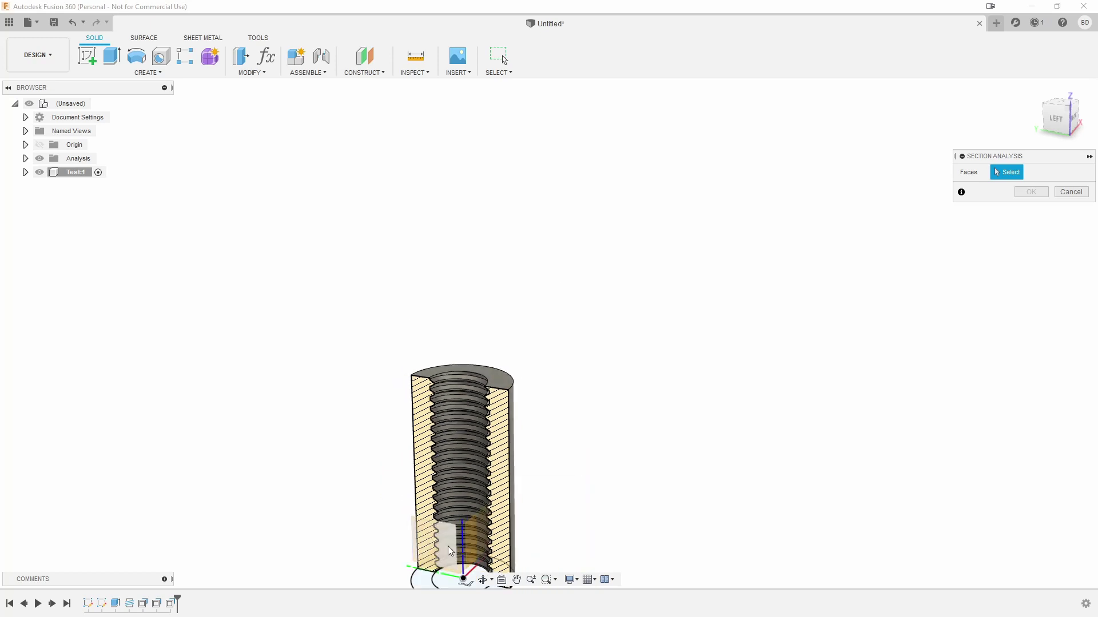
click(448, 552)
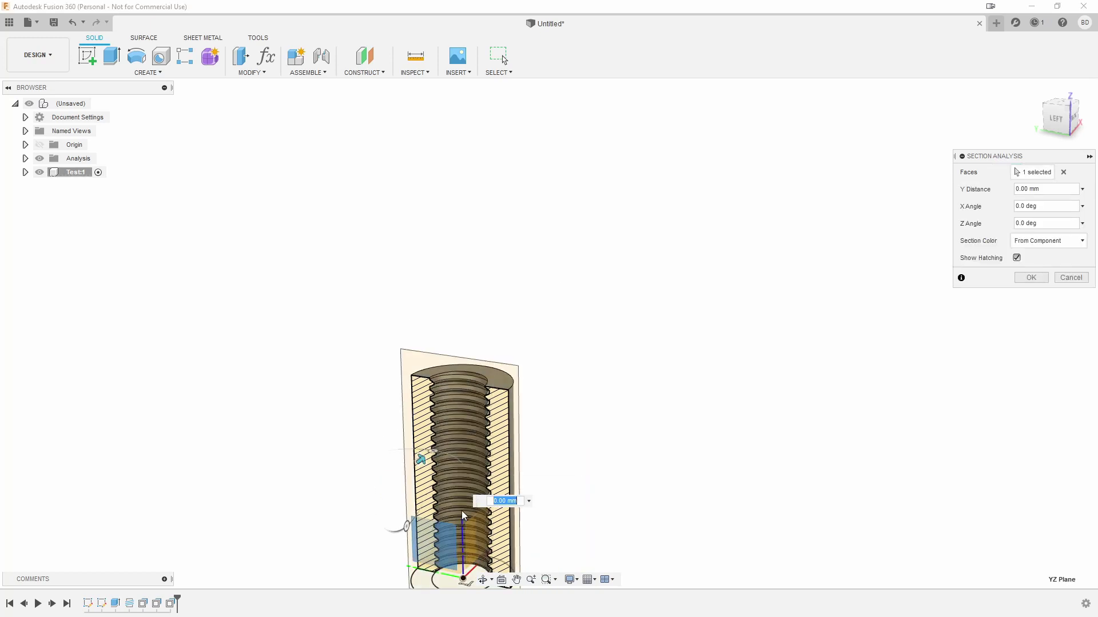
drag(421, 459, 281, 563)
key(Return)
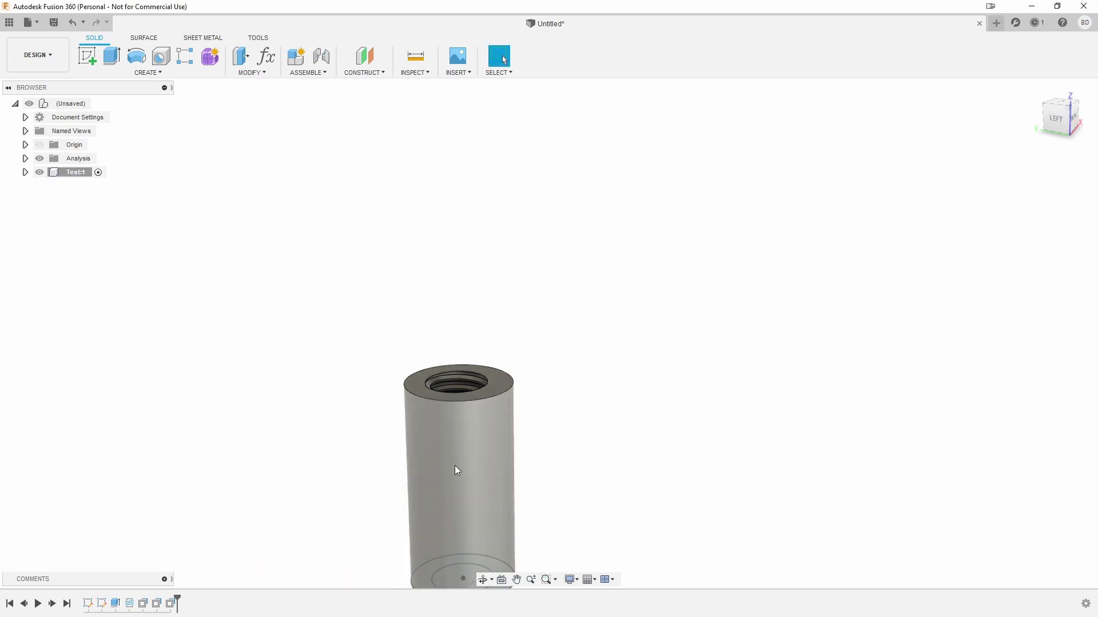
Fillet the four edges around the threaded hole's top opening with a constant 0.5 mm radius.
middle_drag(454, 465, 482, 289)
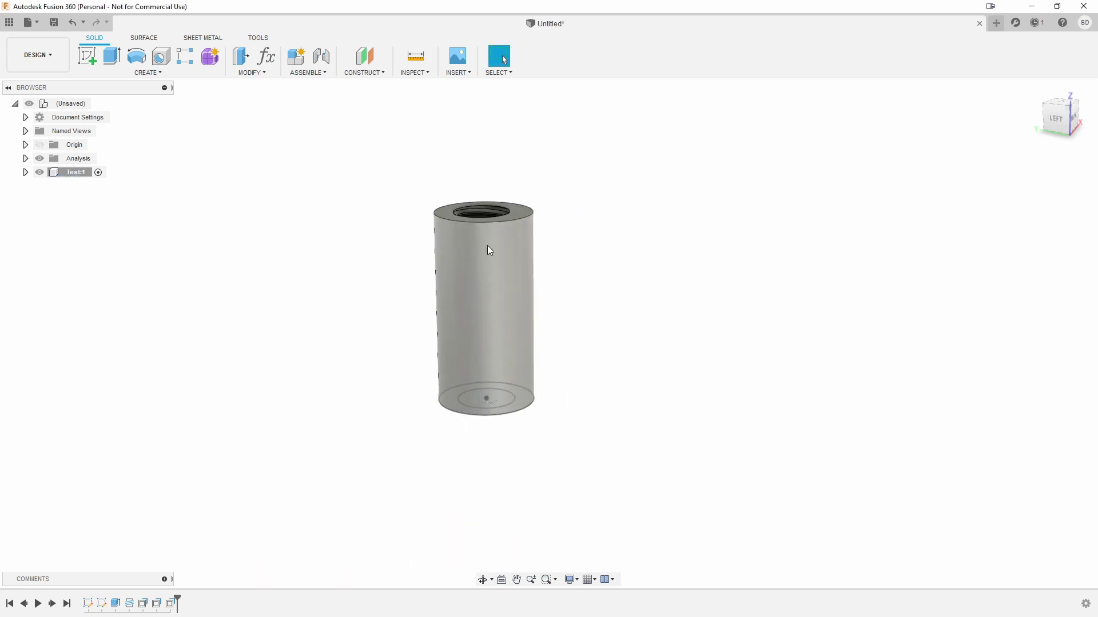
scroll(488, 229, up, 6)
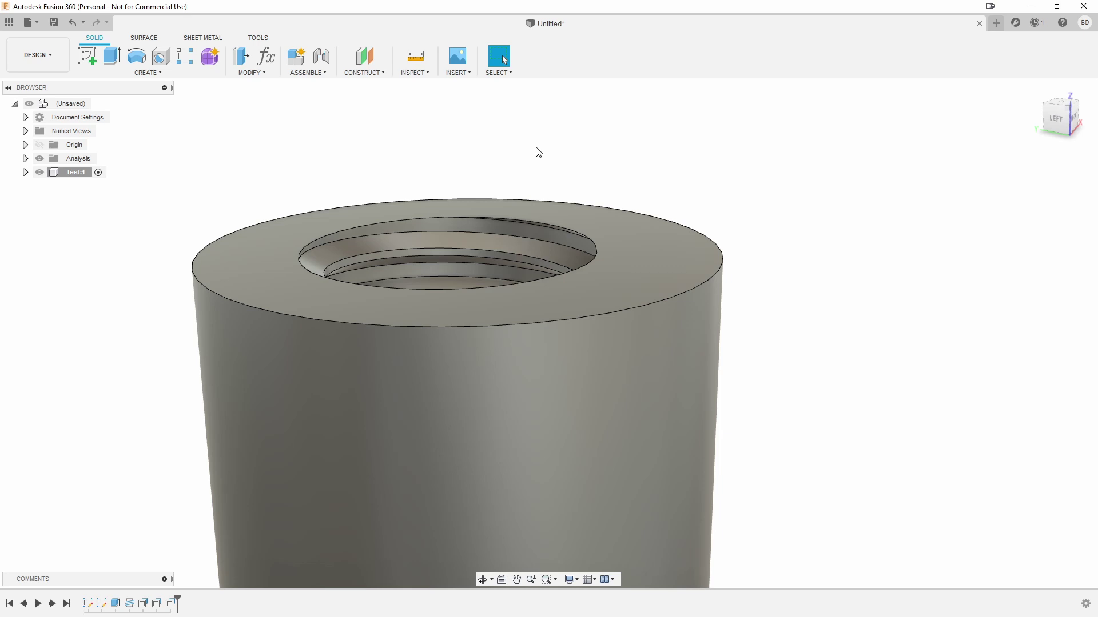
text(sfillet)
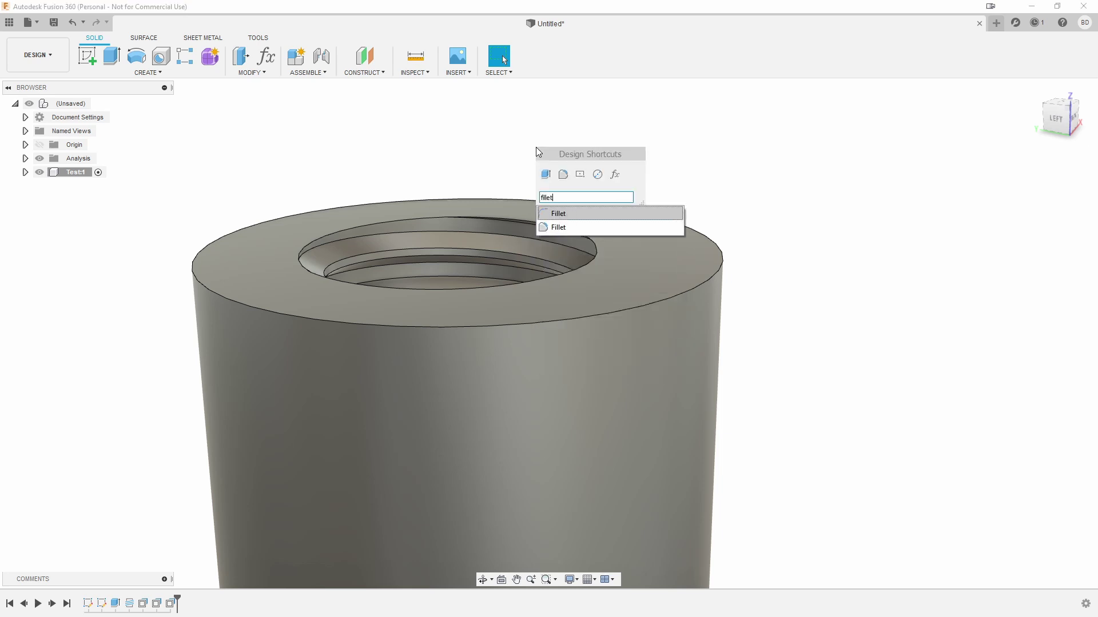
click(566, 228)
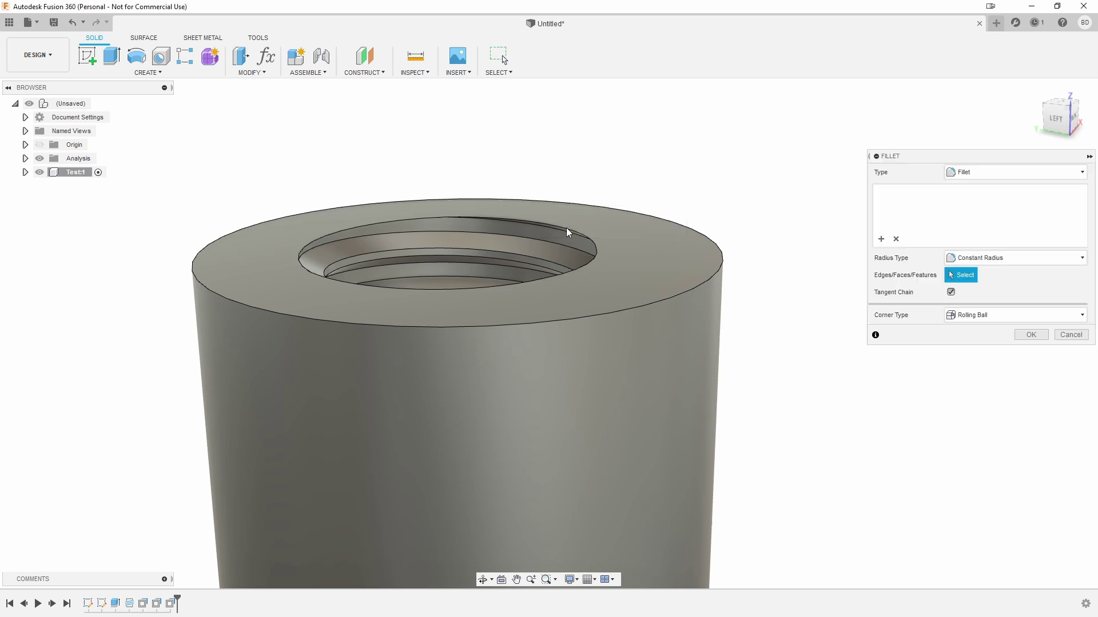
click(596, 257)
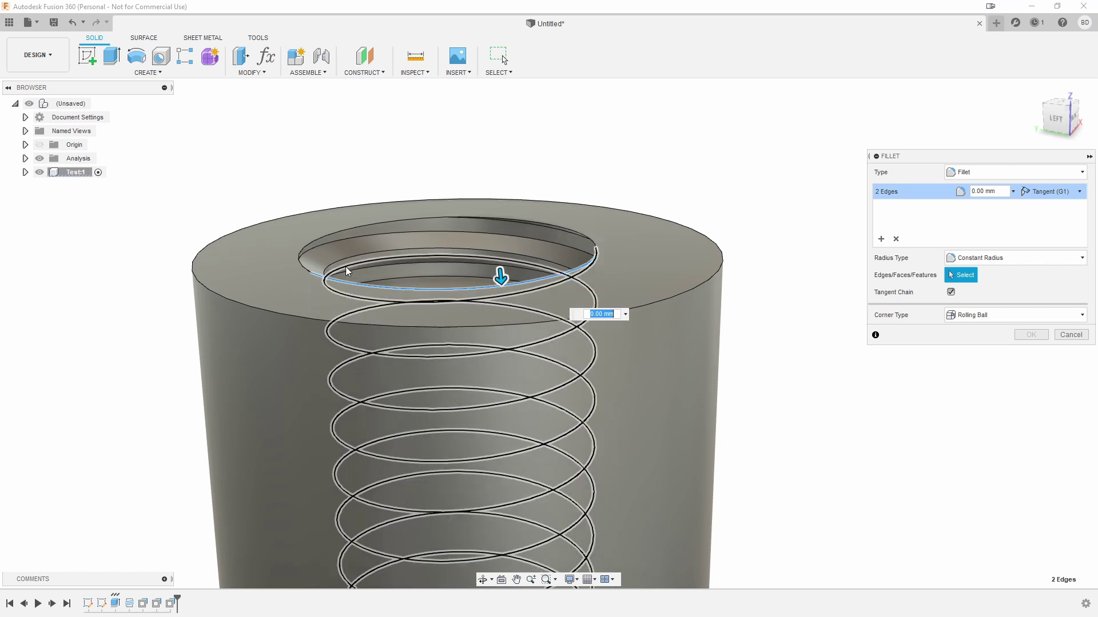
click(301, 267)
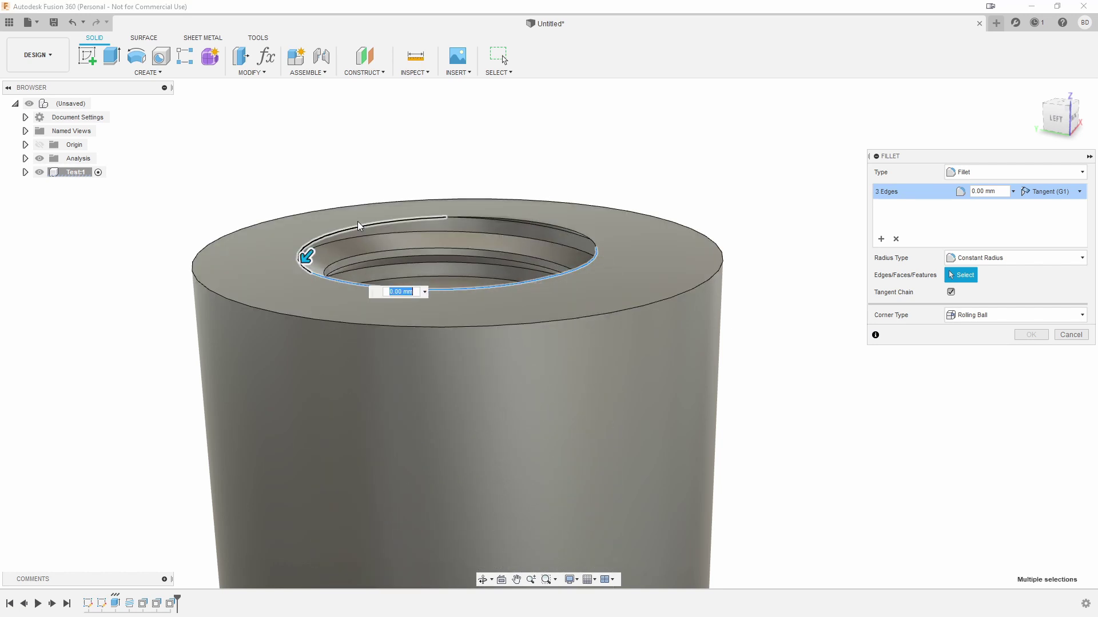
click(478, 217)
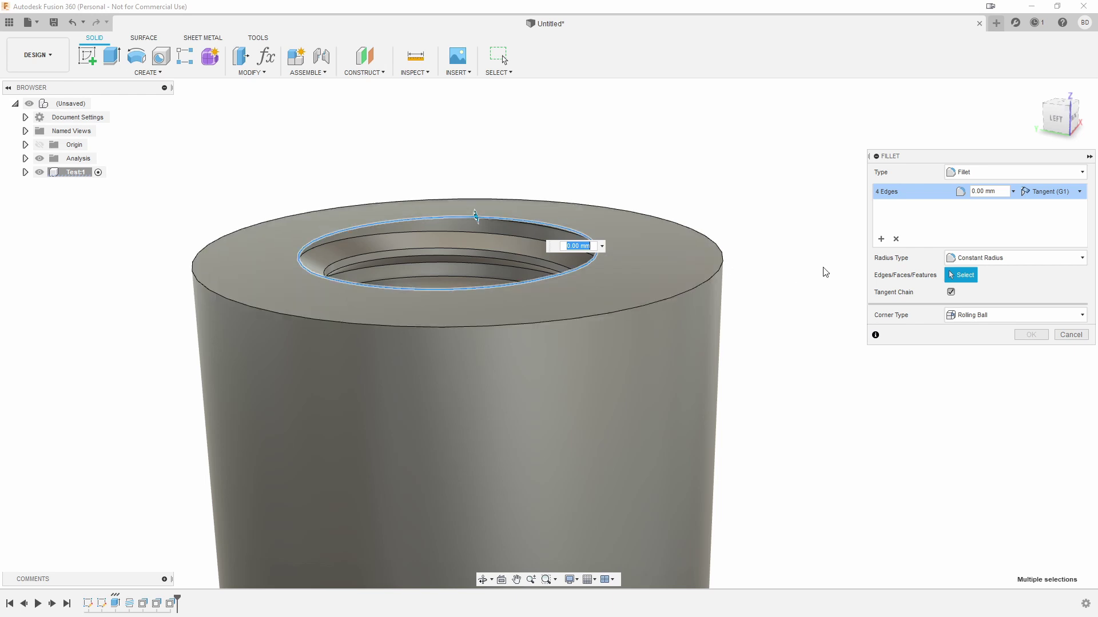
shift+middle_drag(767, 269, 708, 274)
text(0.5)
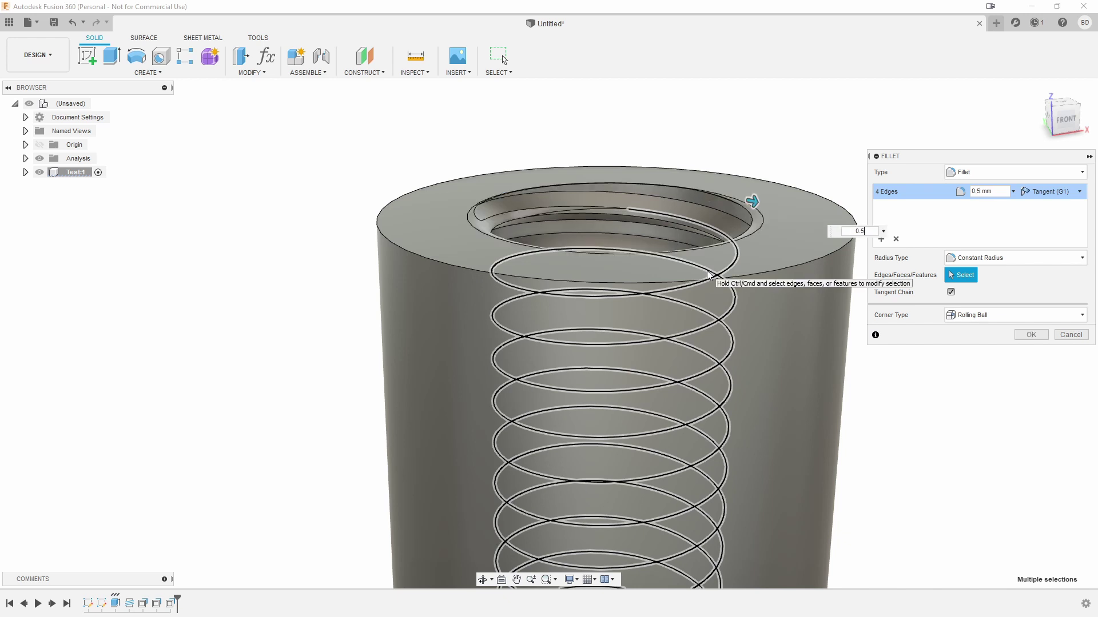
key(Return)
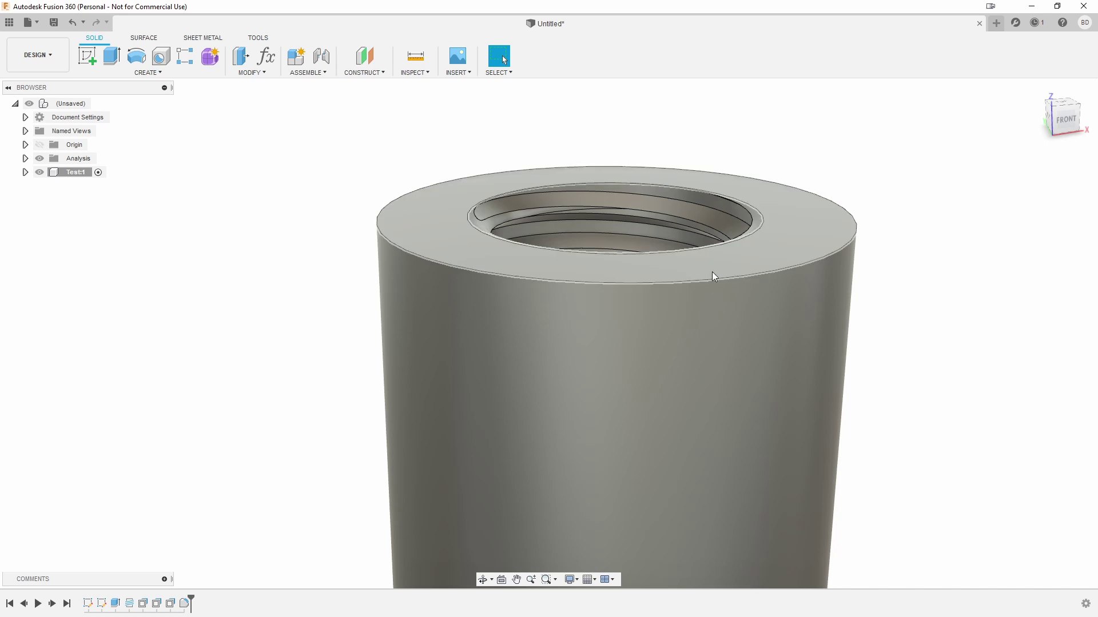
shift+middle_drag(766, 208, 983, 217)
middle_drag(910, 131, 622, 227)
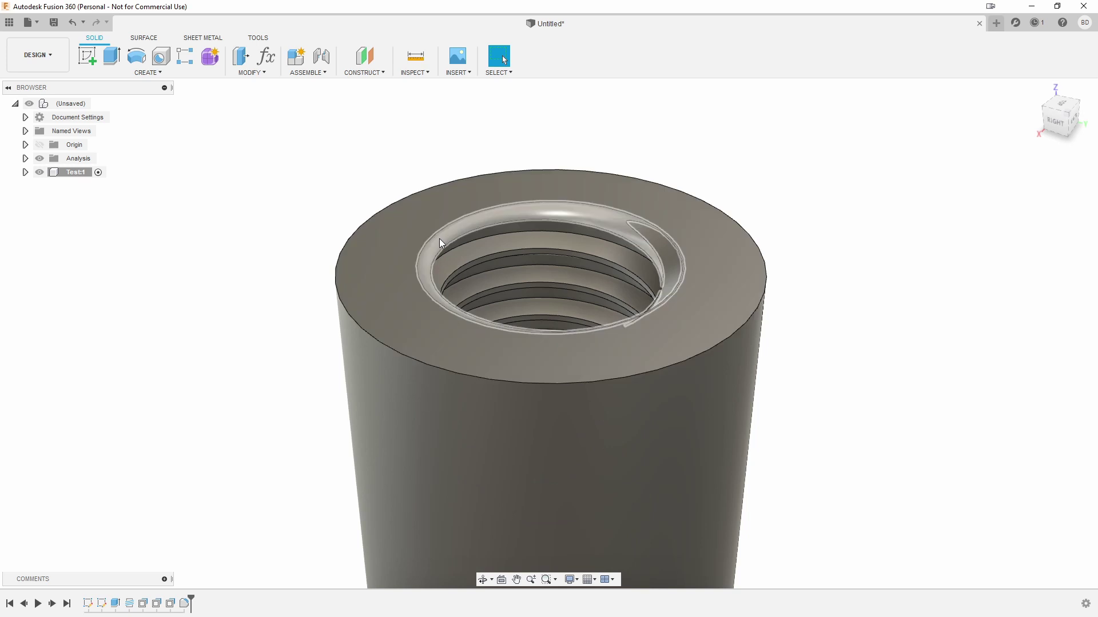